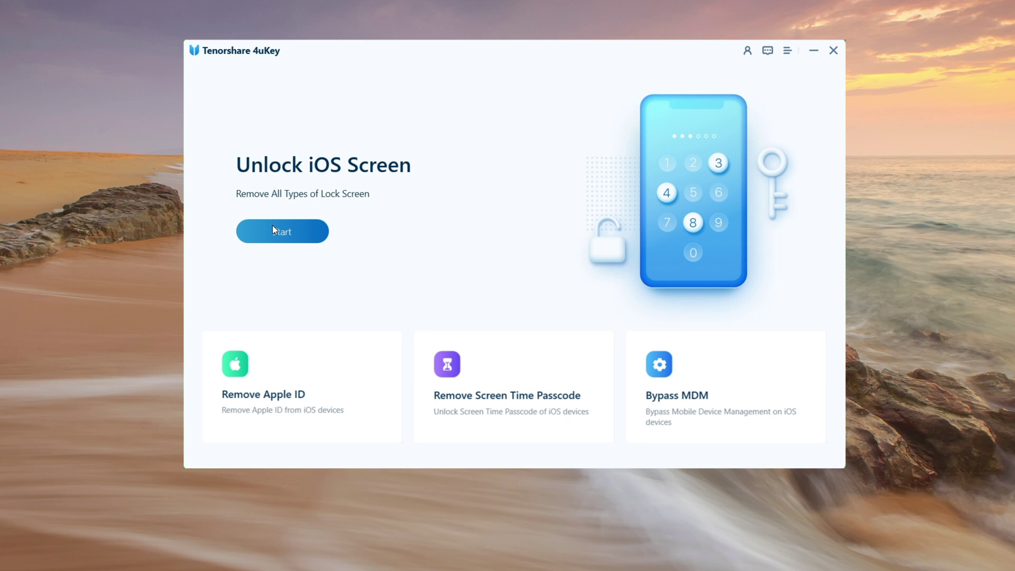
# Start screen lock removal and download the iOS 16.2 firmware for the iPhone 13 Pro.
pyautogui.click(272, 226)
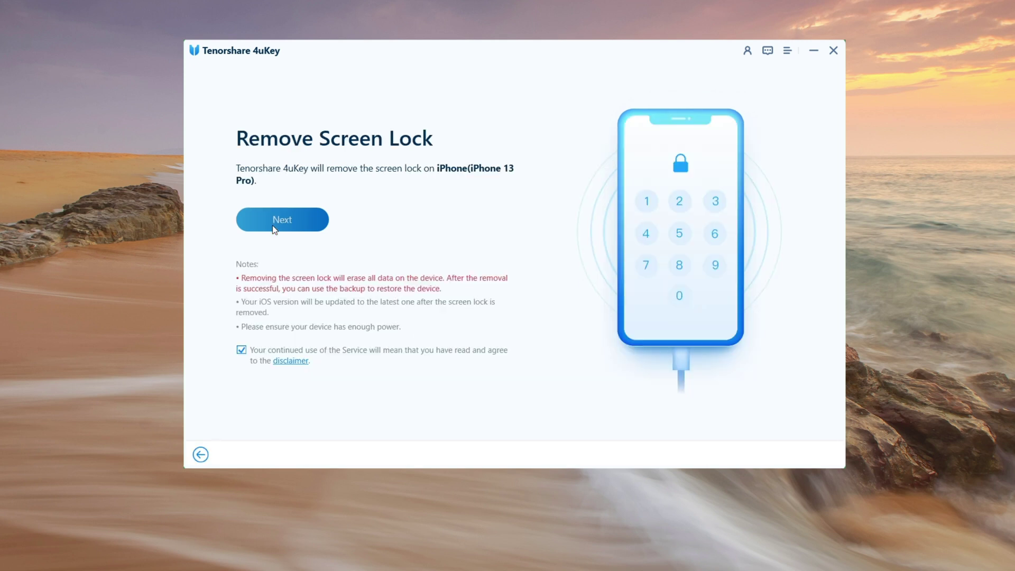
pyautogui.click(273, 229)
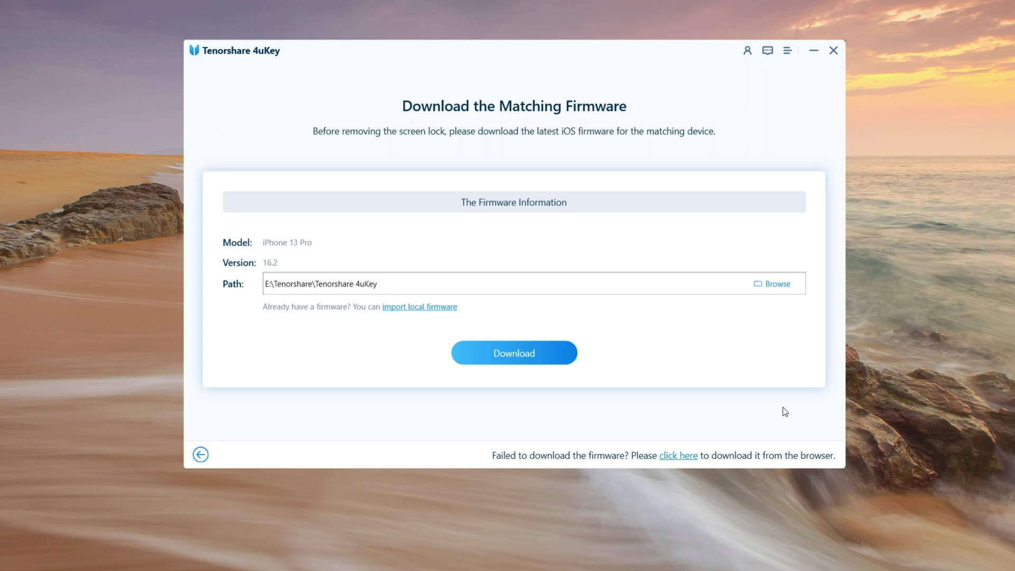
pyautogui.click(546, 356)
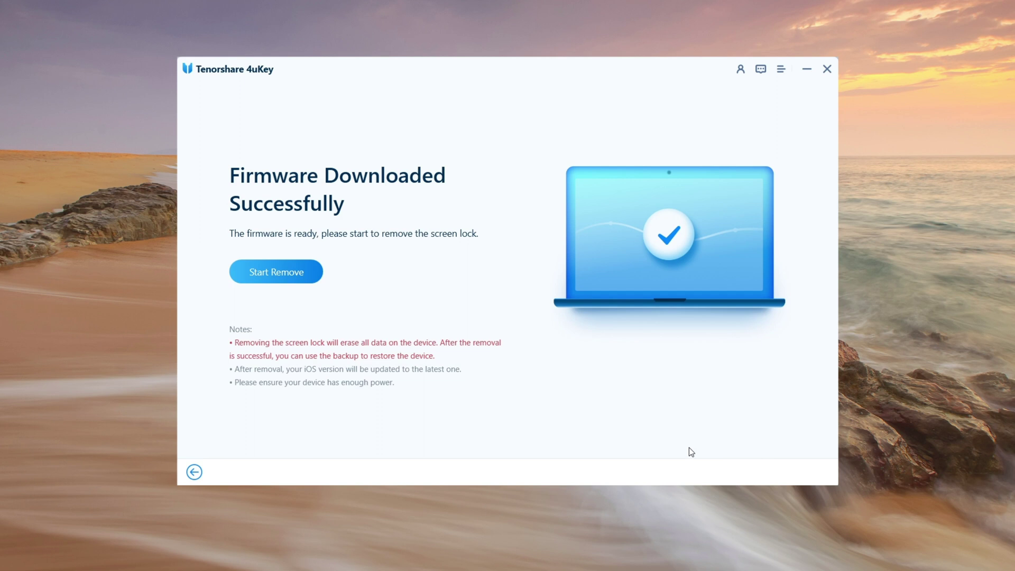
# Remove the iPhone 13 Pro's screen lock using the downloaded iOS 16.2 firmware.
pyautogui.click(316, 277)
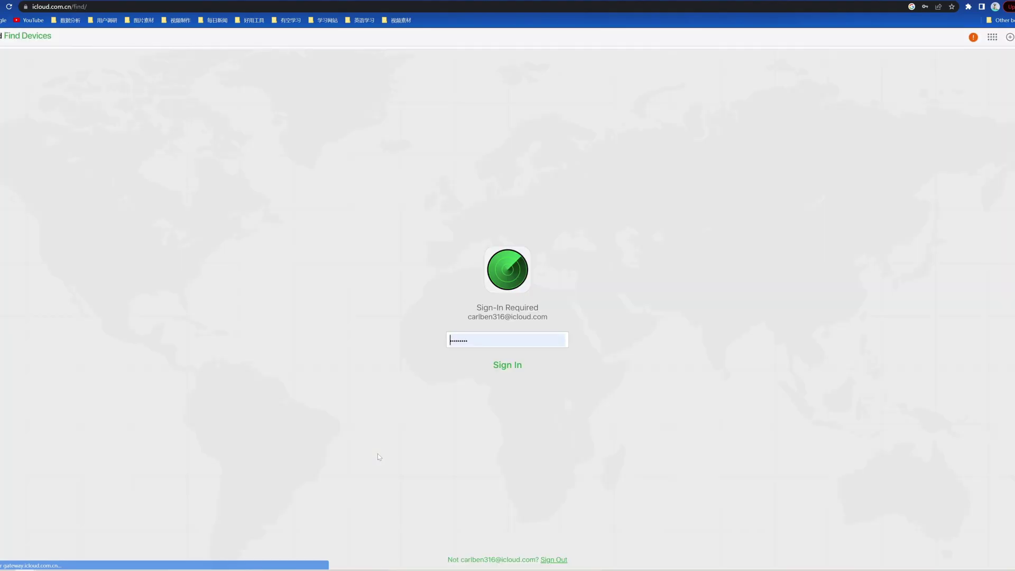
# Sign in to iCloud, select iPhone13pro from All Devices, and confirm Erase iPhone.
pyautogui.press('Return')
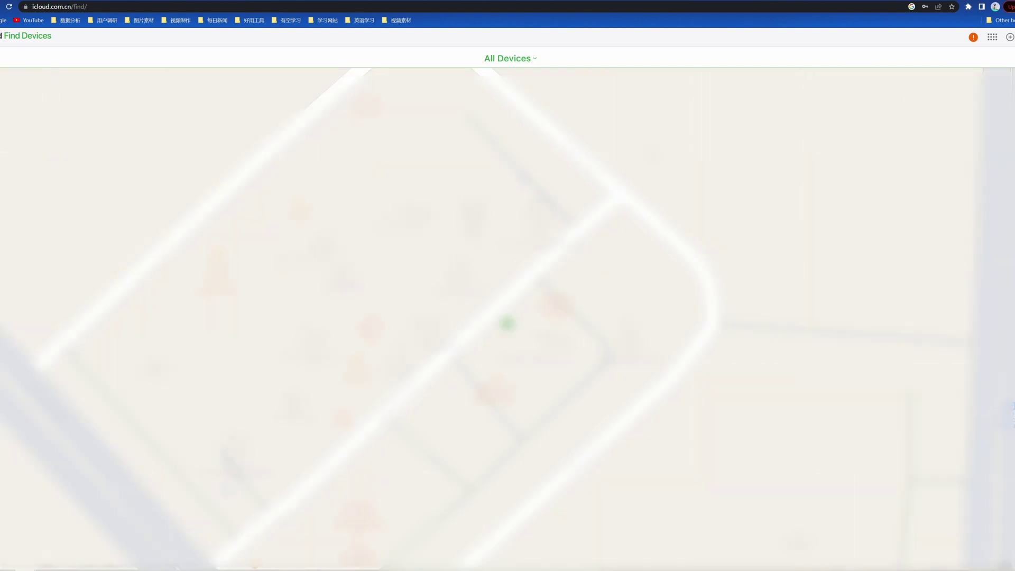
pyautogui.click(501, 58)
pyautogui.click(502, 110)
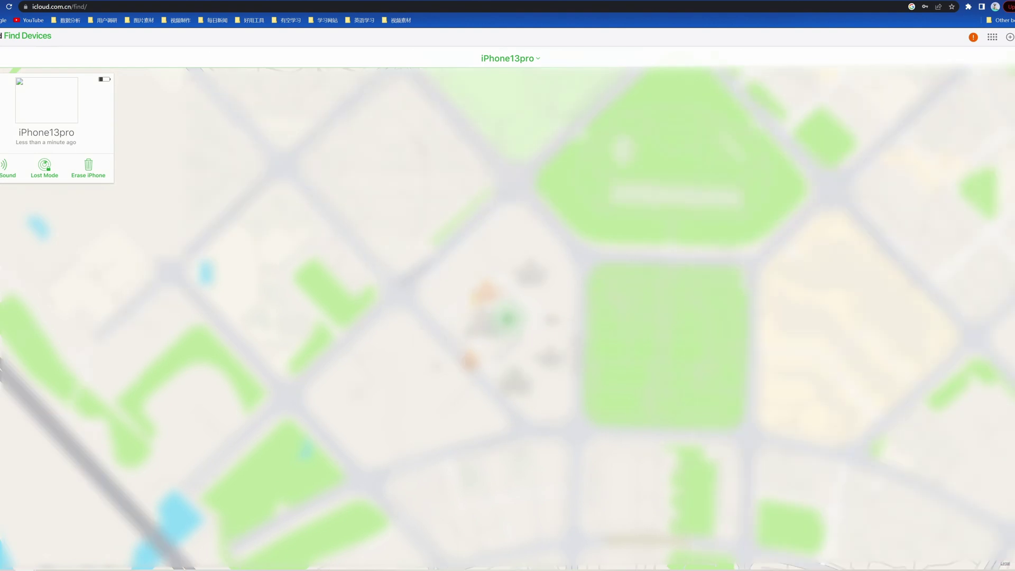
pyautogui.click(87, 165)
pyautogui.click(589, 329)
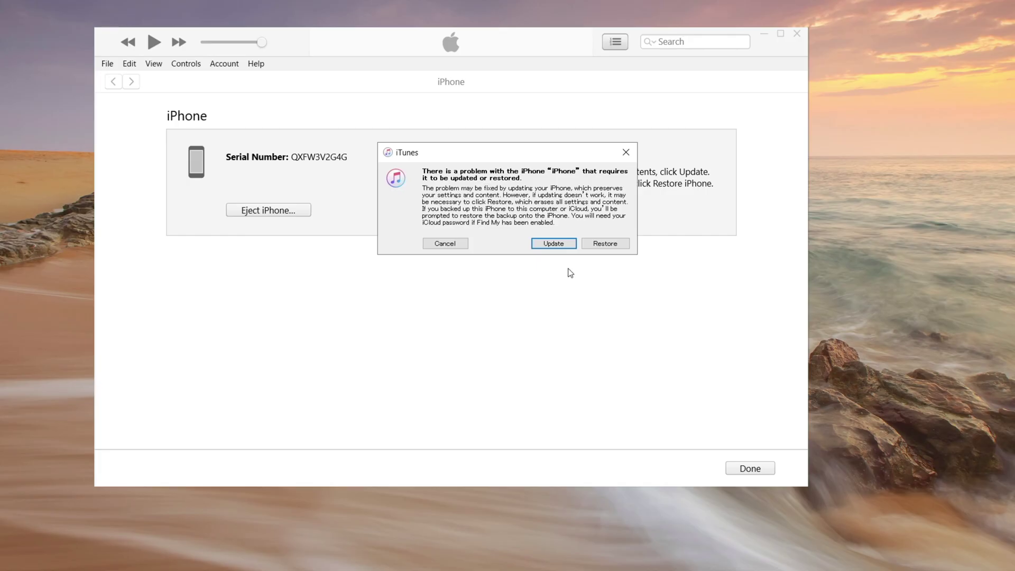
# Confirm Restore and Update in iTunes, then check the 6.12 GB software download progress.
pyautogui.click(617, 247)
pyautogui.click(553, 244)
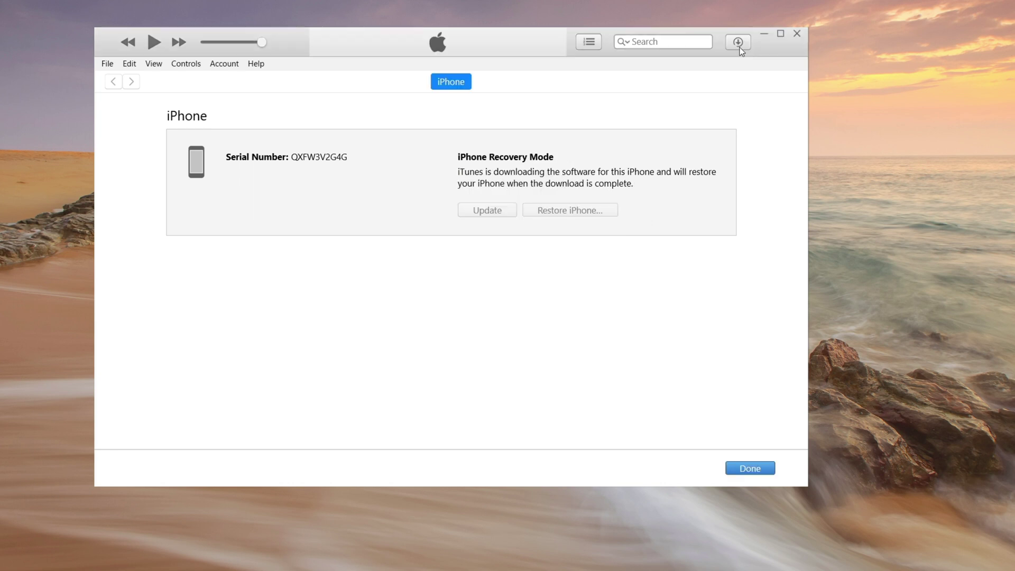
pyautogui.click(739, 45)
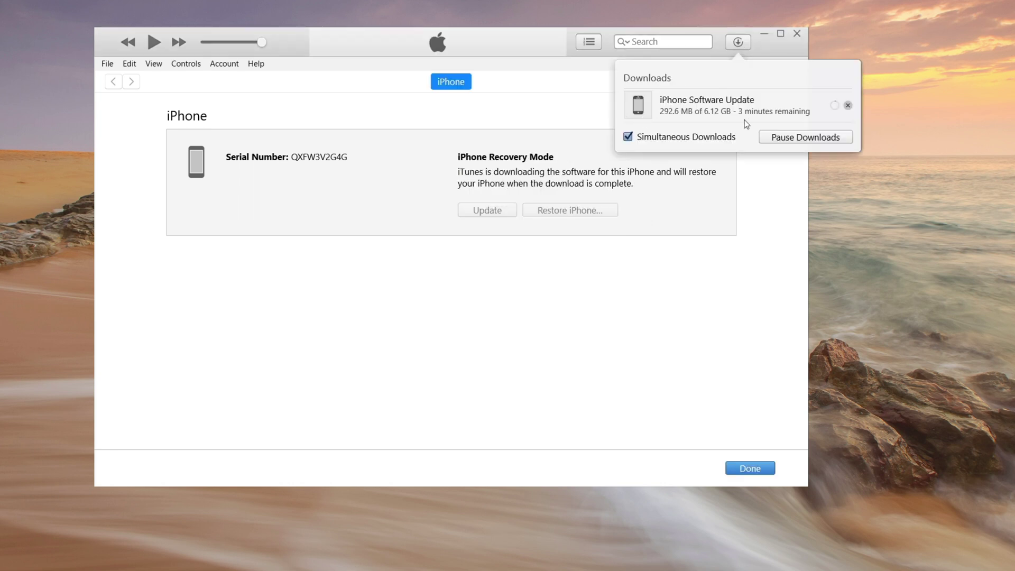